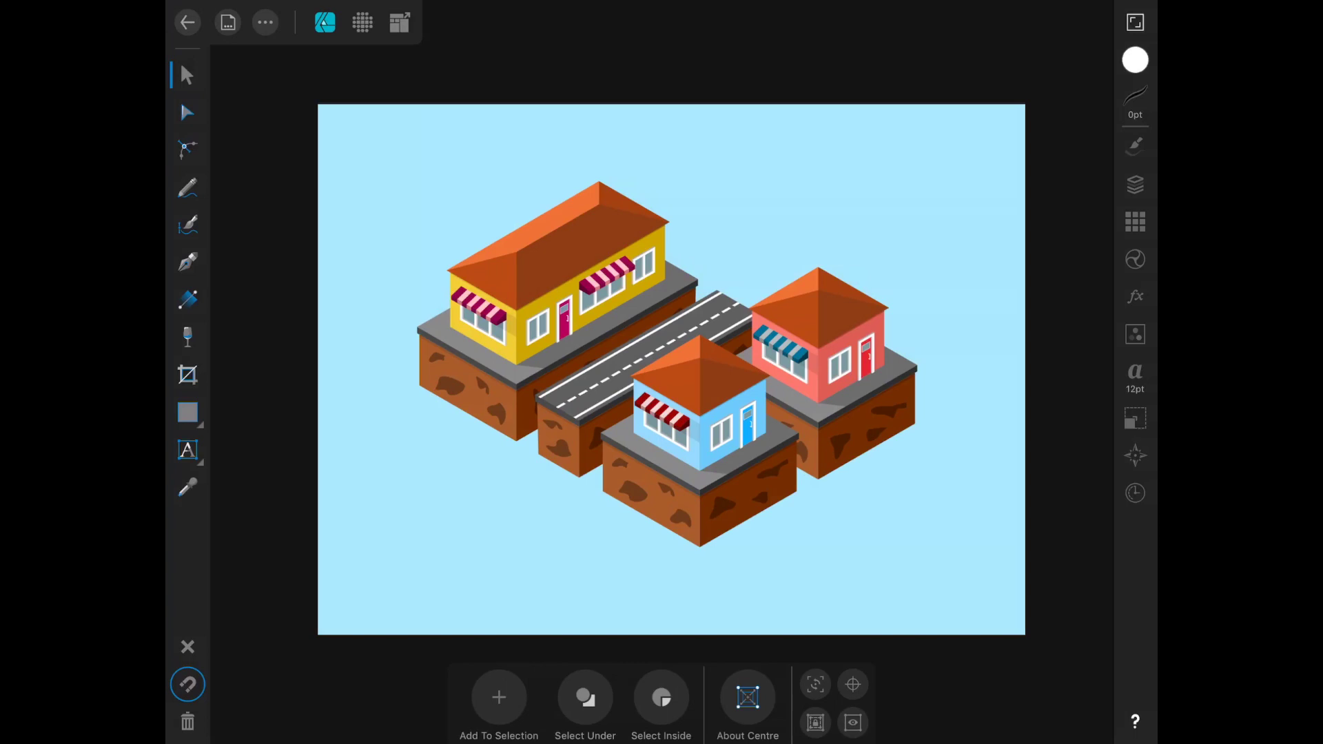
- Select the blue house and expand its Awning group in the Layers panel
left_click(702, 444)
left_click(1136, 184)
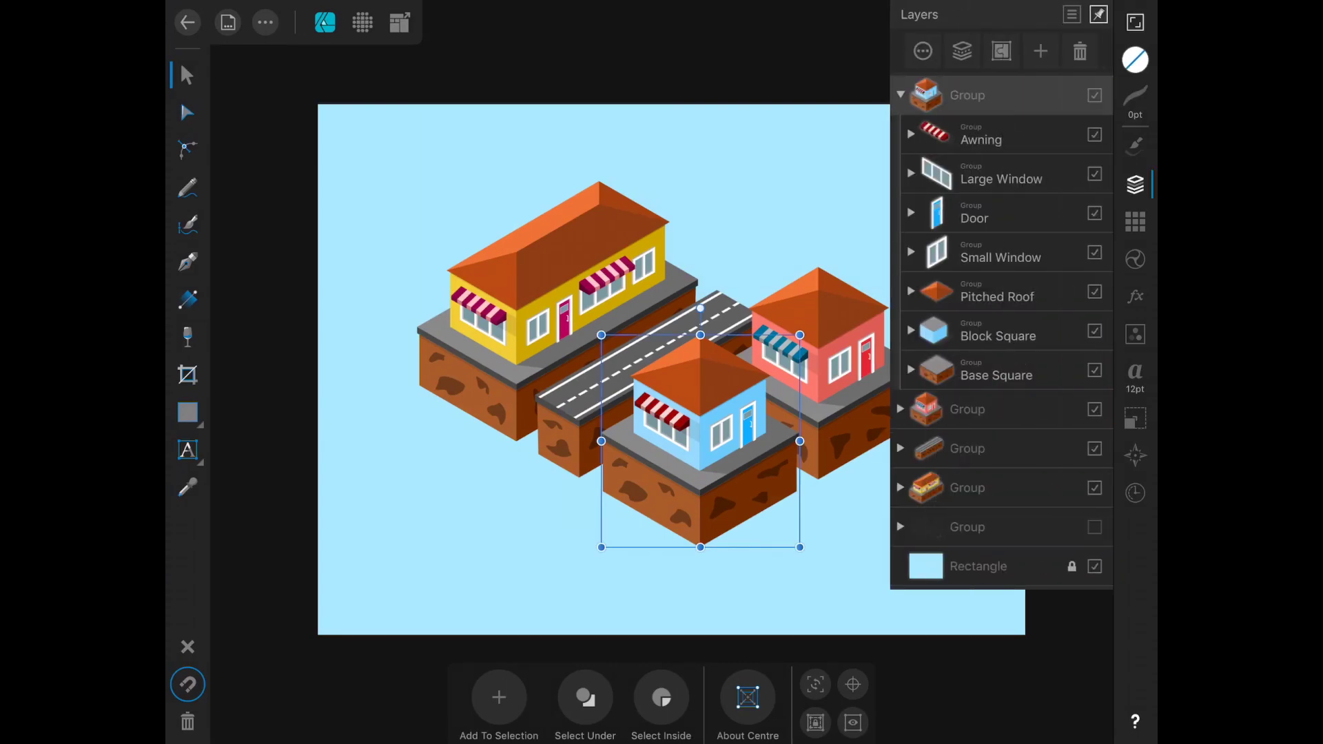
left_click(910, 135)
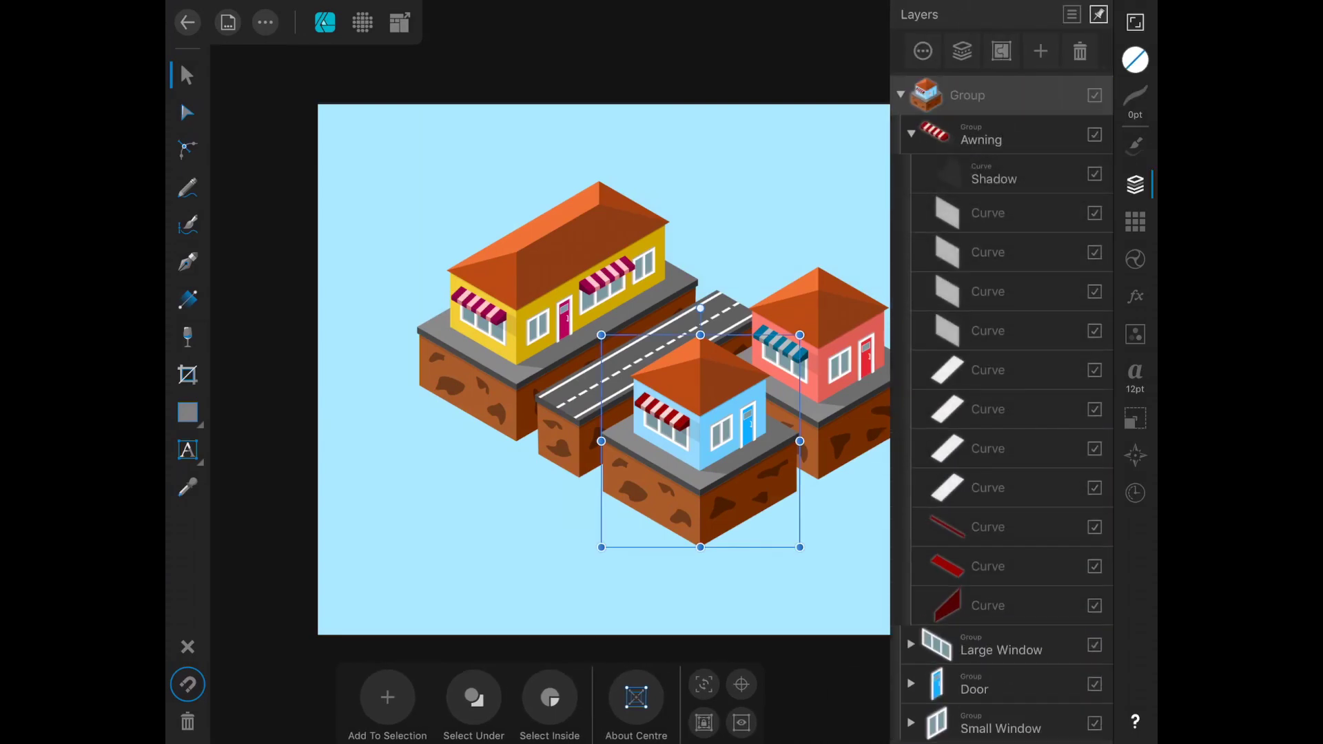
- Multi-select the four white stripe Curve layers and bring up their colour wheel
left_click(1011, 370)
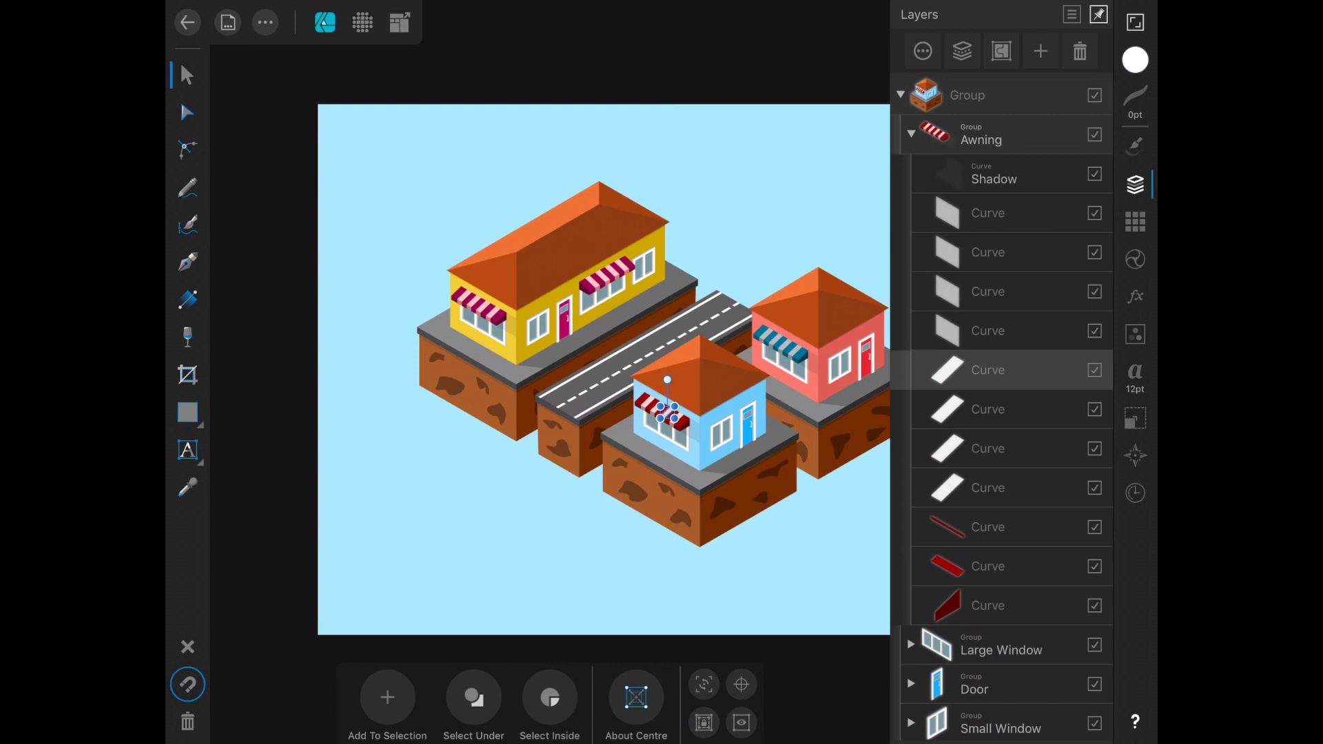
scroll(666, 414, "up", 5)
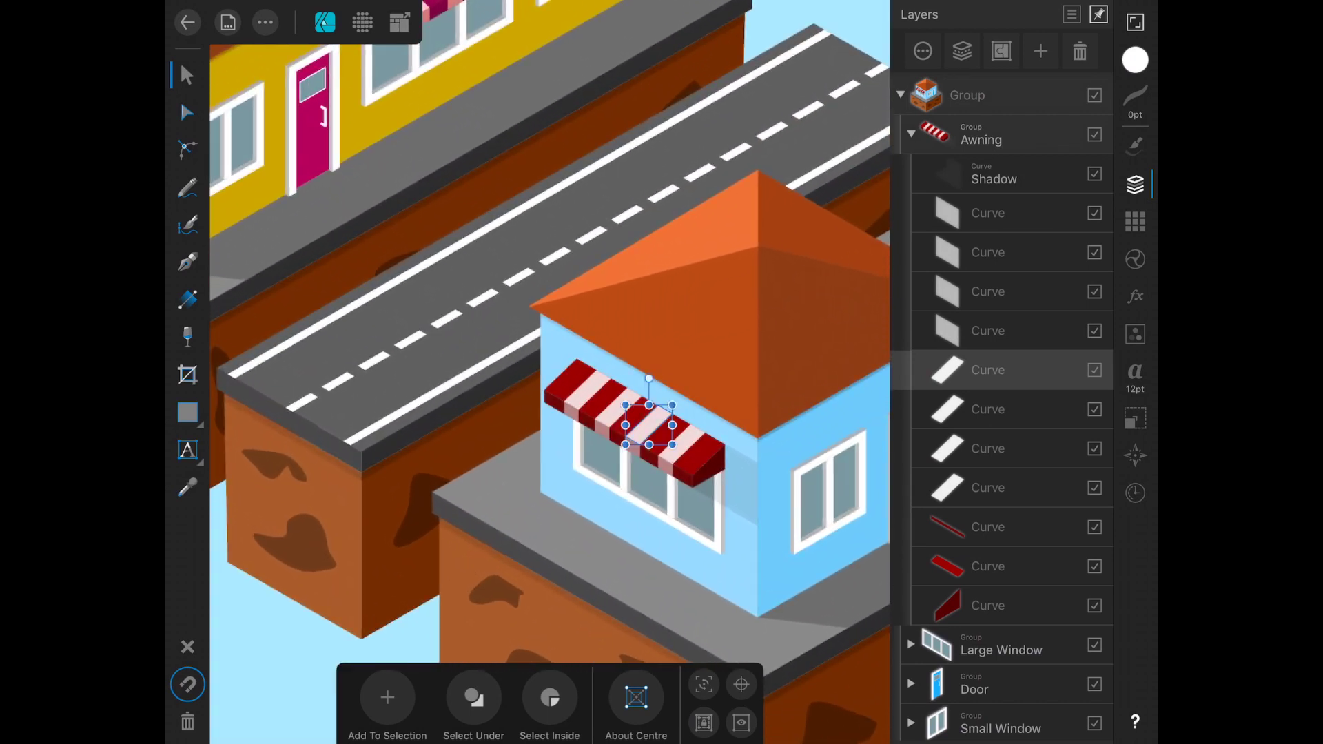
left_click(1010, 409, "shift")
left_click(1011, 449, "shift")
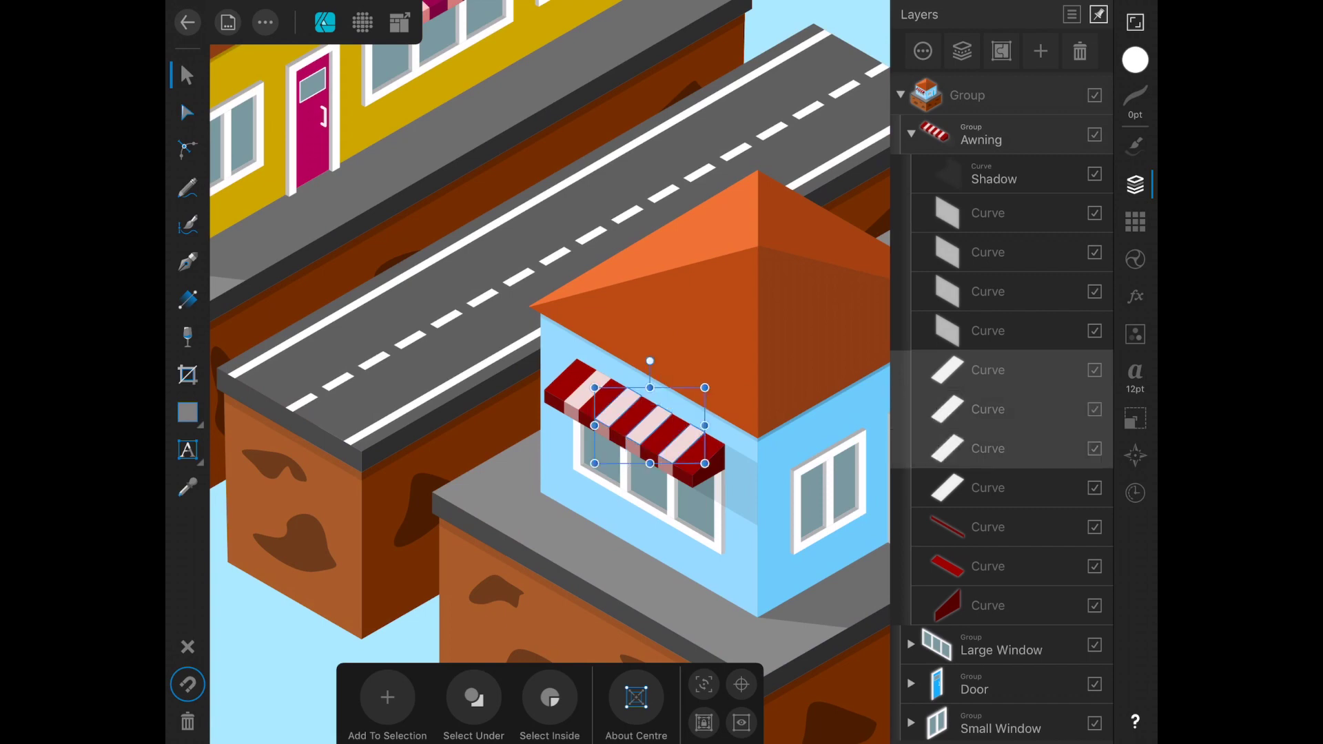
left_click(1011, 488, "shift")
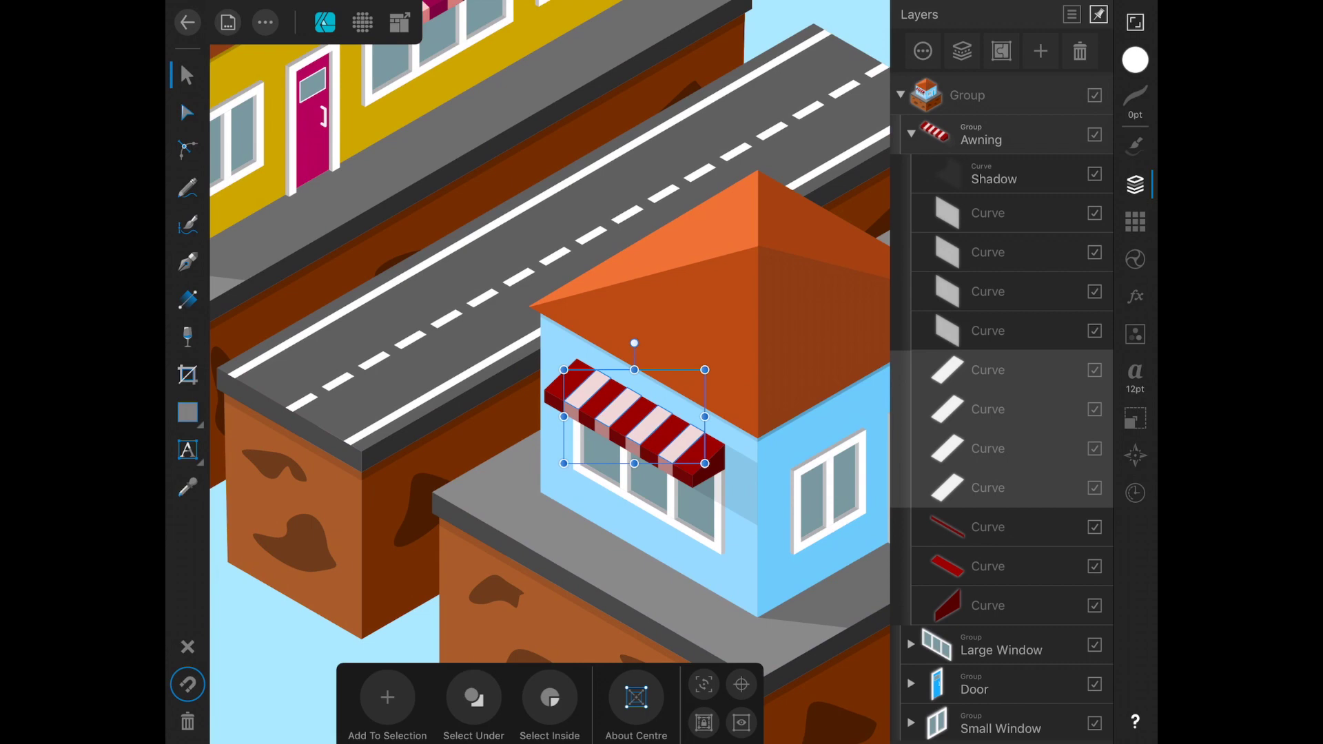
left_click(1135, 60)
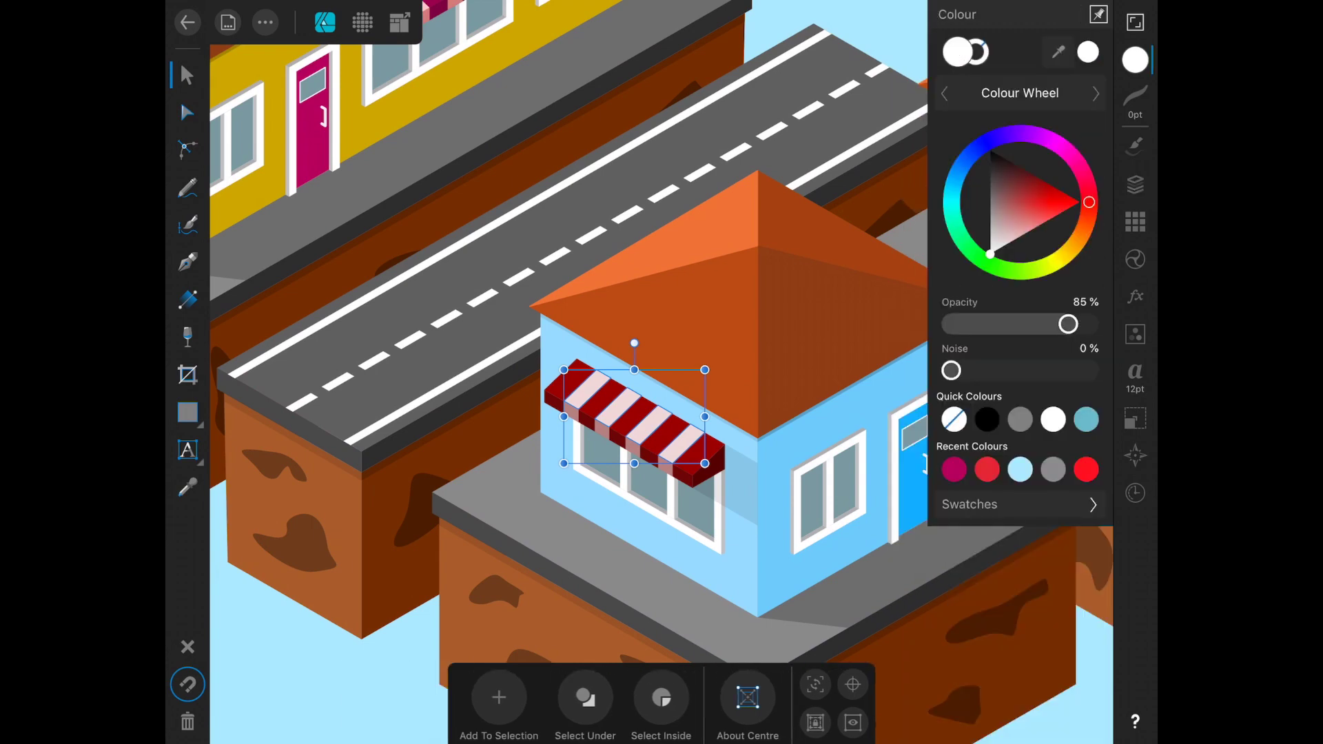
- Recolour the white stripes dark red, then darken their four pale lower faces too
left_click(1042, 180)
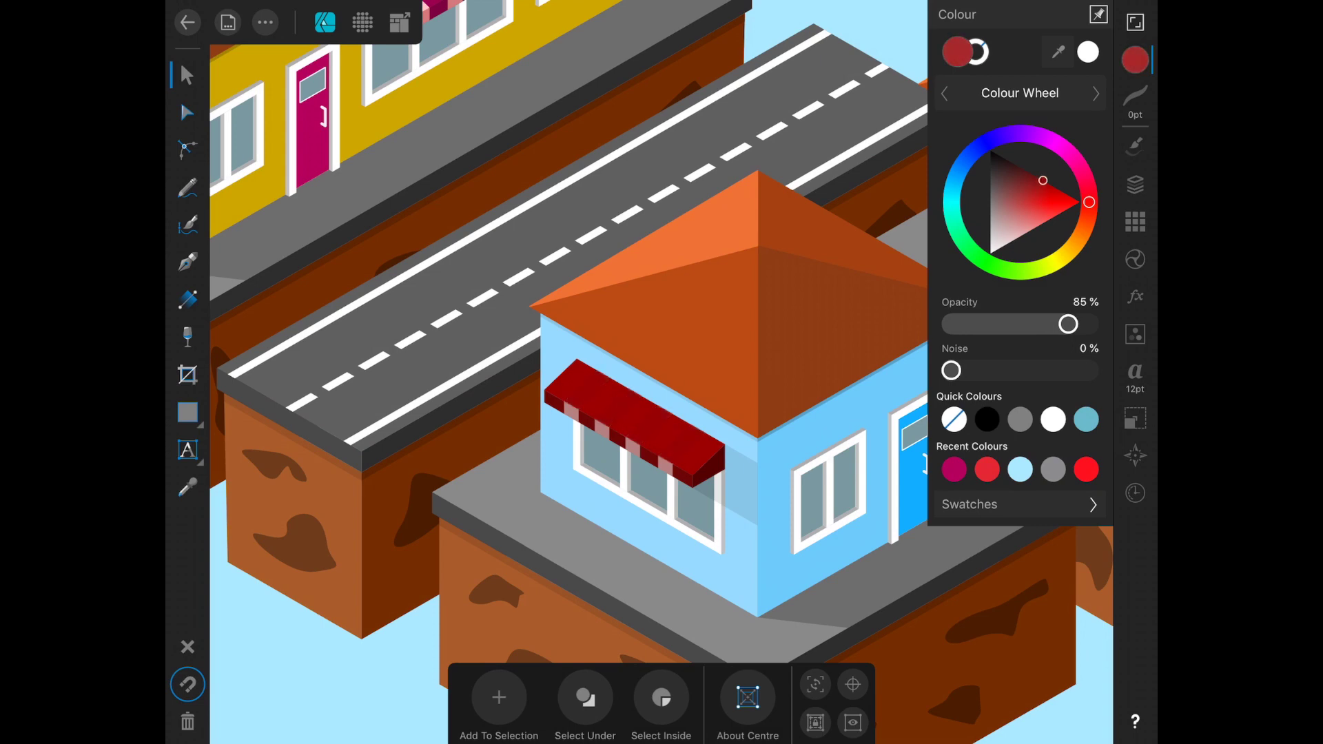
left_click_drag(1042, 180, 1013, 162)
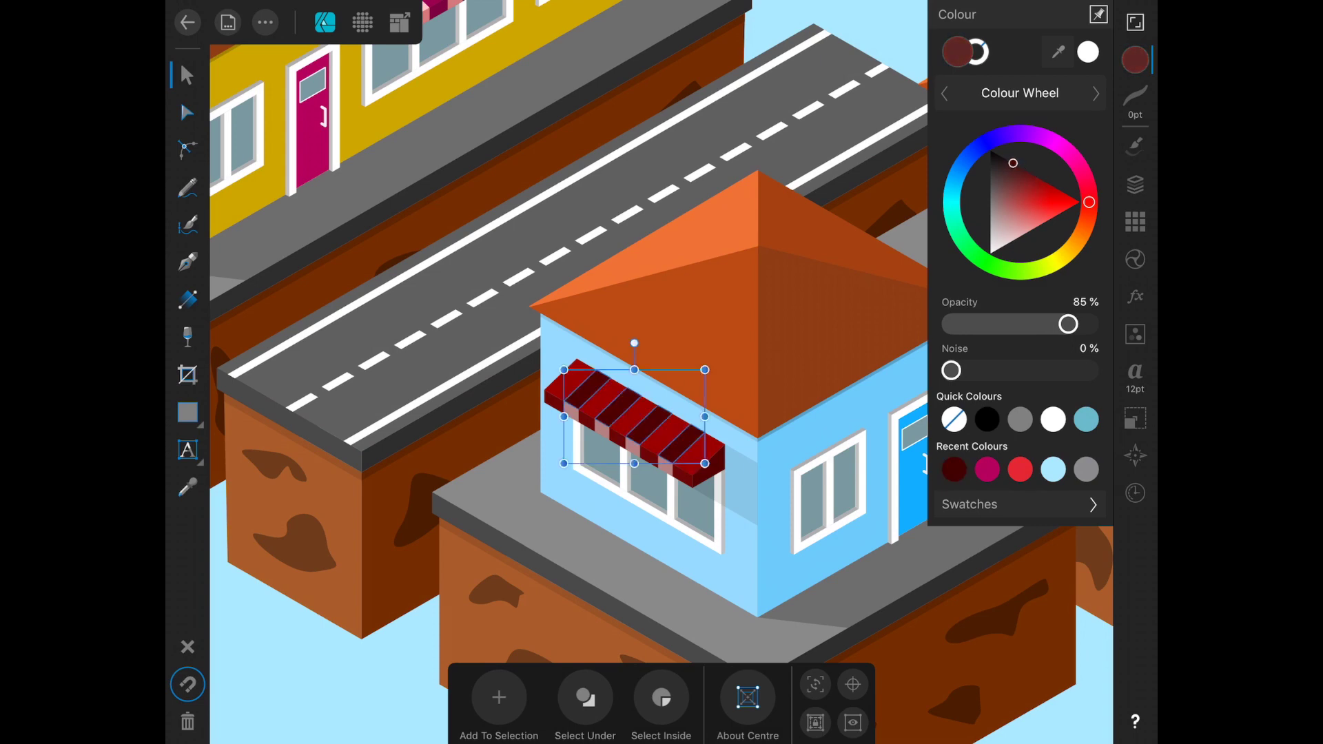
scroll(635, 414, "up", 5)
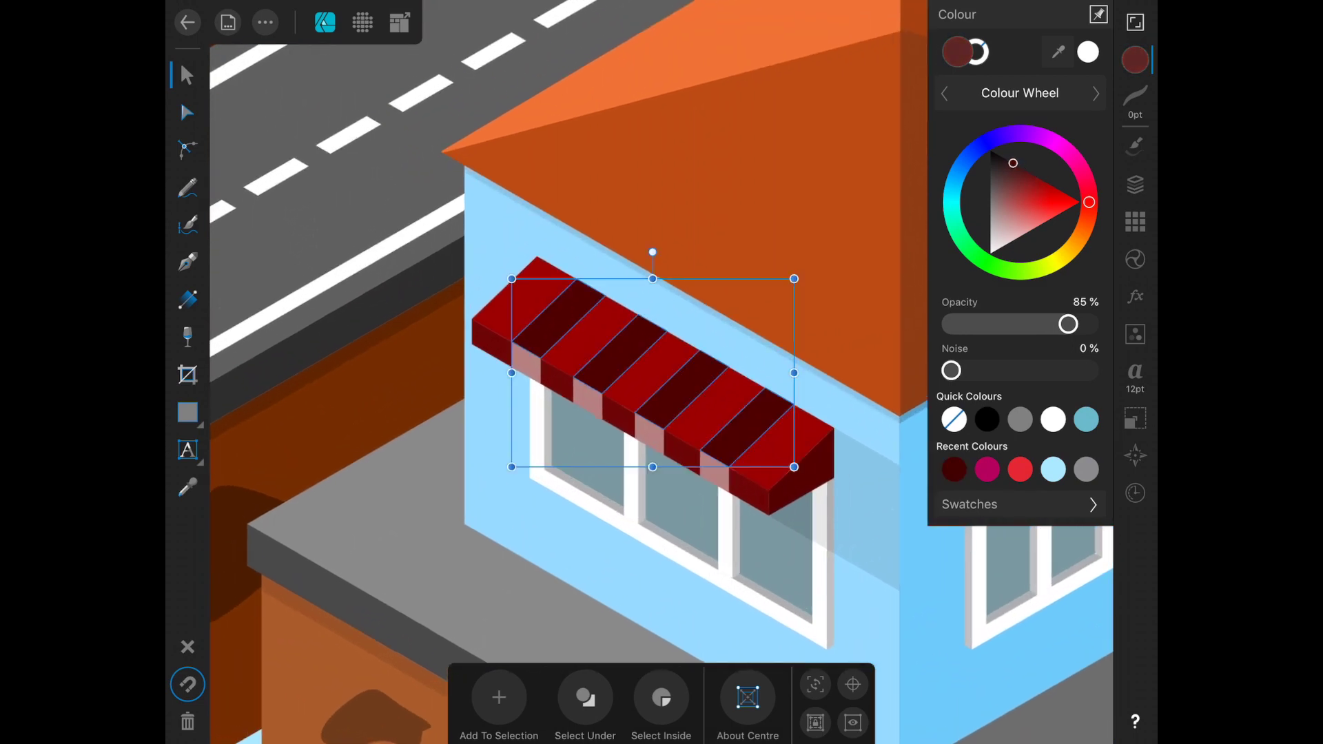
left_click(1135, 184)
left_click(1013, 331)
left_click(1013, 291, "shift")
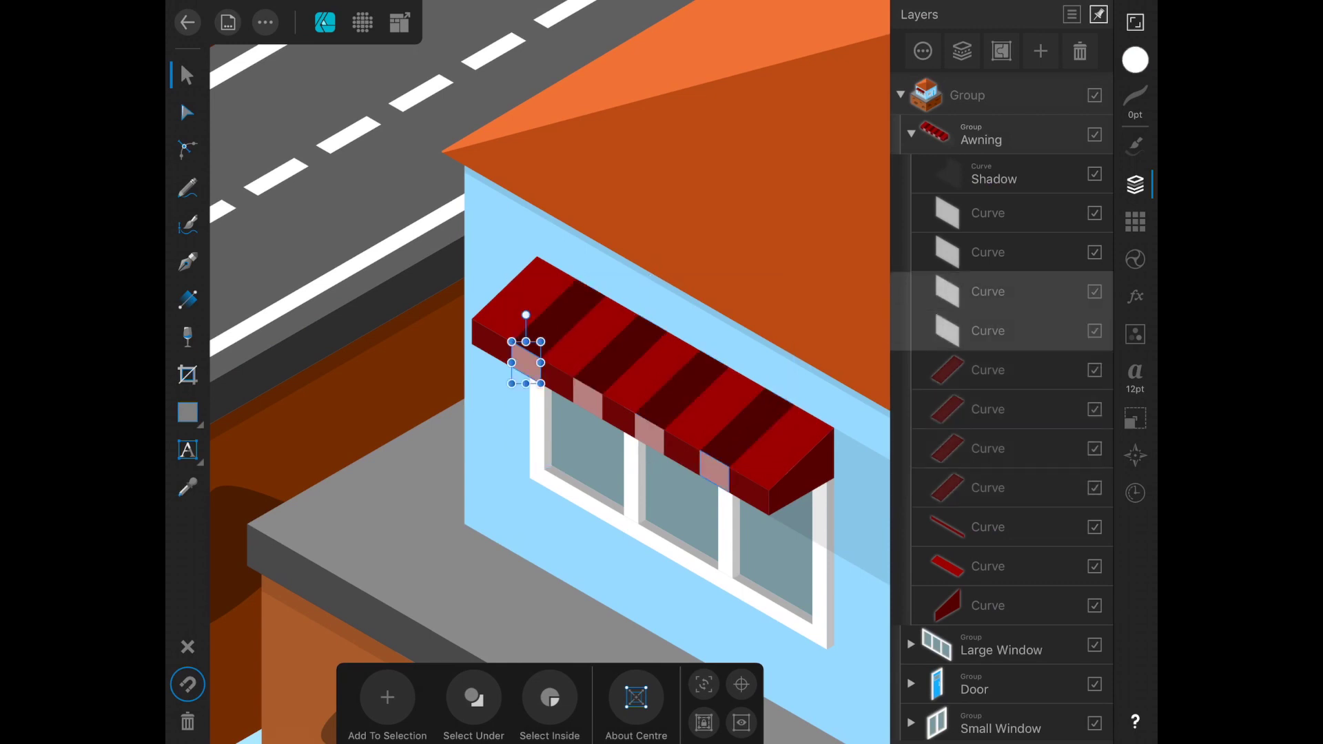
left_click(1014, 252, "shift")
left_click(1013, 213, "shift")
left_click(1135, 60)
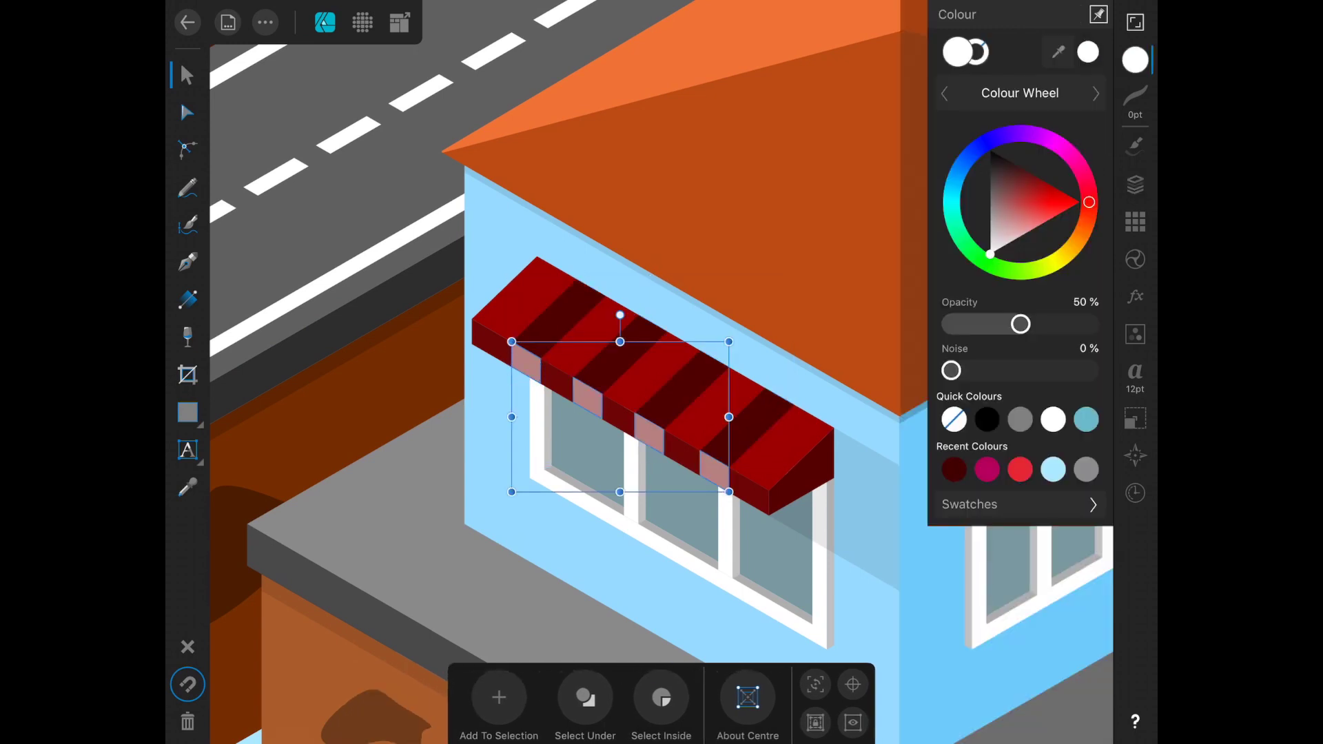
mouse_move(990, 254)
left_mouse_down()
mouse_move(1005, 160)
mouse_move(990, 149)
left_mouse_up()
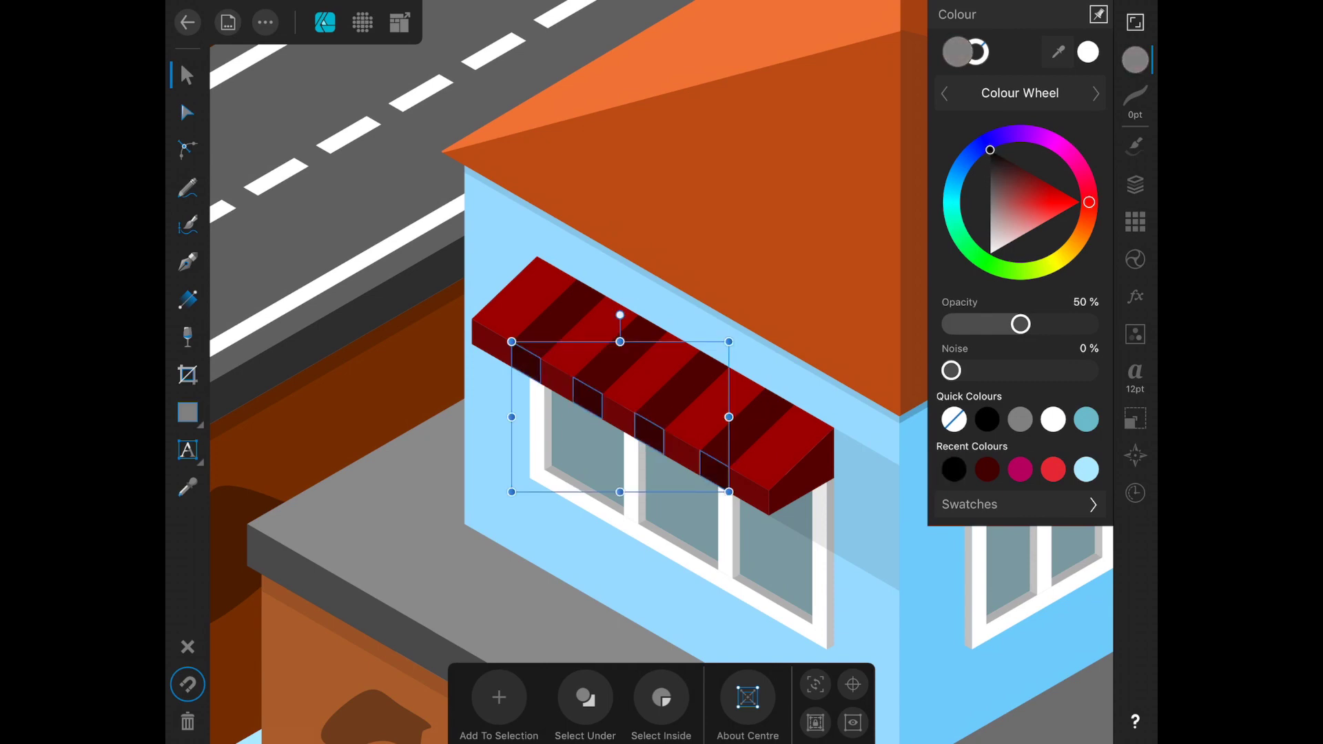
left_click(672, 208)
scroll(661, 311, "down", 5)
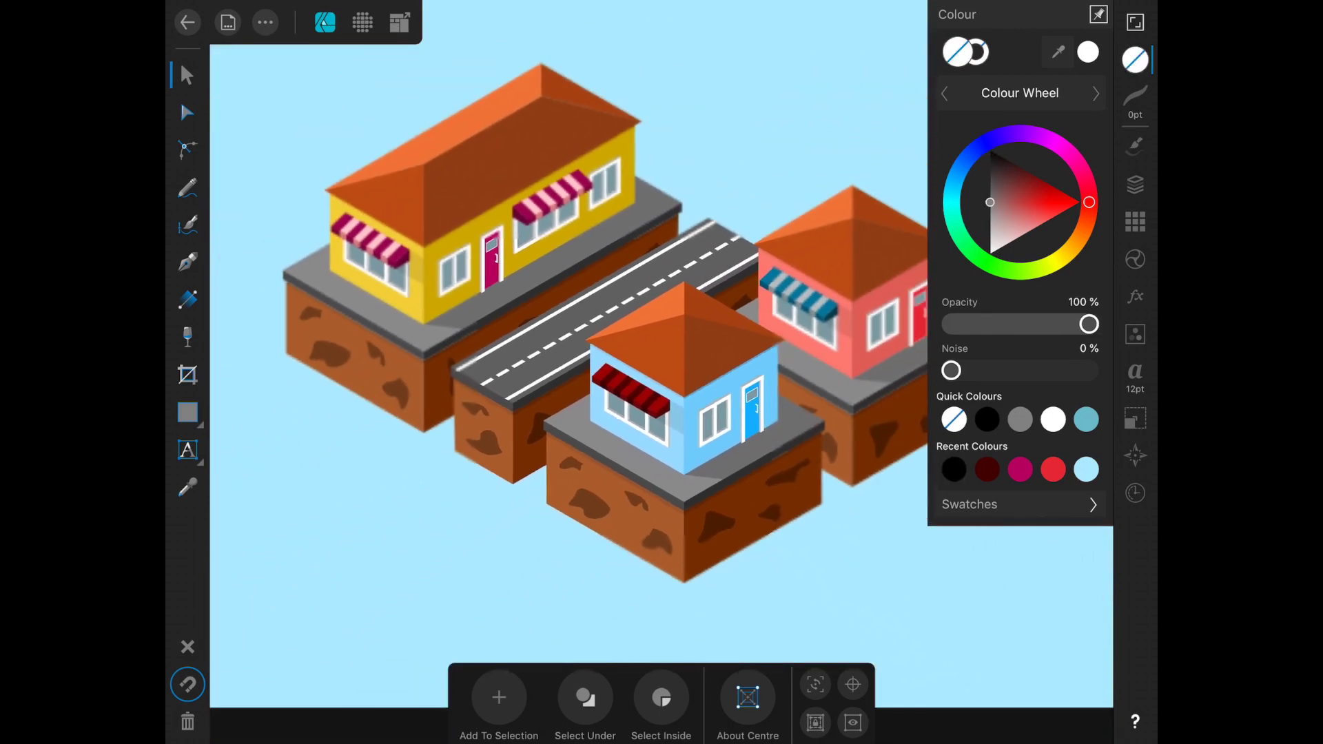